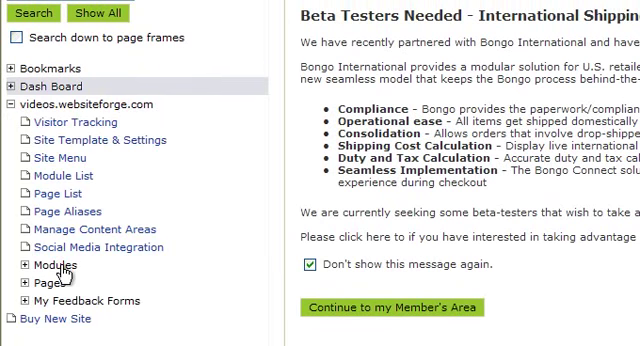
Expand Modules and Ad: Ads (m12) in the site tree to reach General Settings.
{"action": "left_click", "coordinate": [61, 268]}
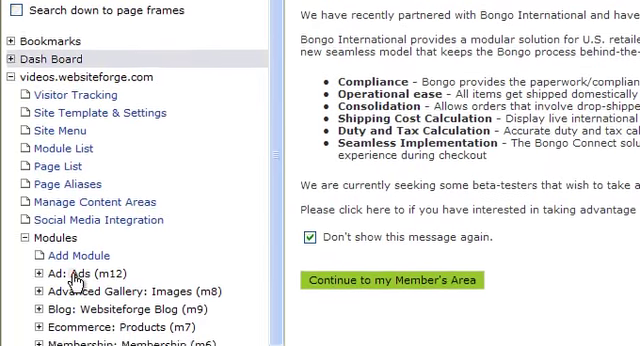
{"action": "left_click", "coordinate": [75, 270]}
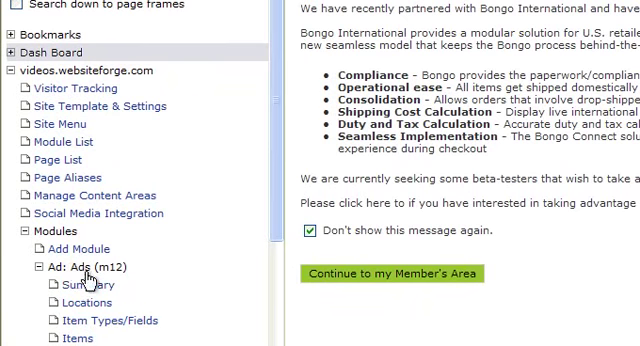
{"action": "scroll", "coordinate": [95, 289], "scroll_direction": "down", "scroll_amount": 3}
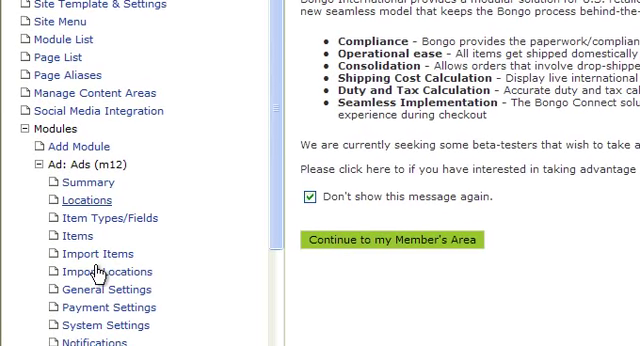
{"action": "left_click", "coordinate": [88, 274]}
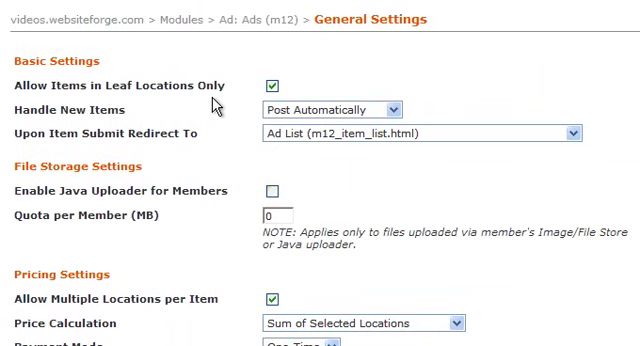
{"action": "left_click", "coordinate": [360, 110]}
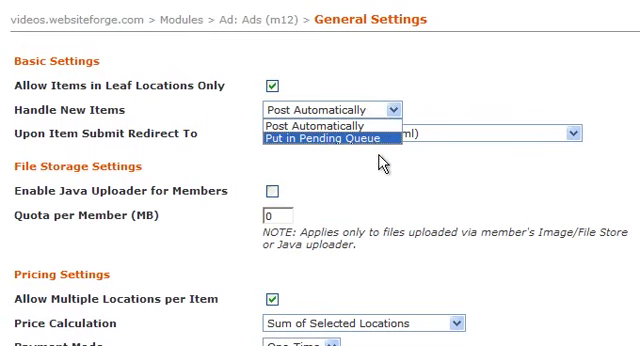
{"action": "left_click", "coordinate": [320, 192]}
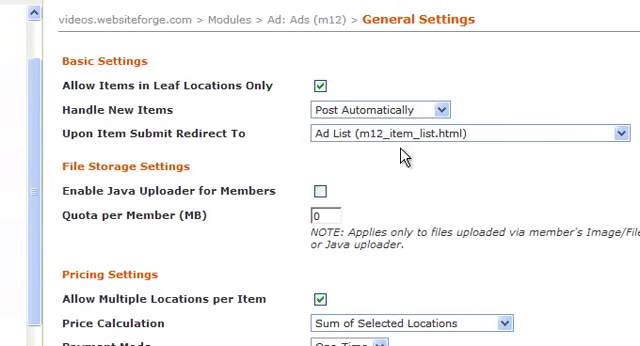
{"action": "left_click", "coordinate": [440, 133]}
{"action": "left_click", "coordinate": [455, 116]}
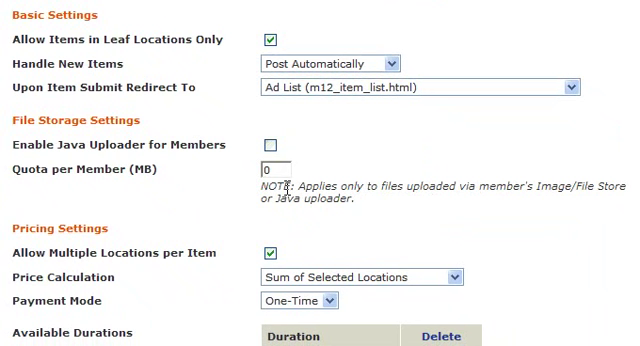
{"action": "scroll", "coordinate": [286, 190], "scroll_direction": "down", "scroll_amount": 2}
{"action": "scroll", "coordinate": [293, 196], "scroll_direction": "down", "scroll_amount": 2}
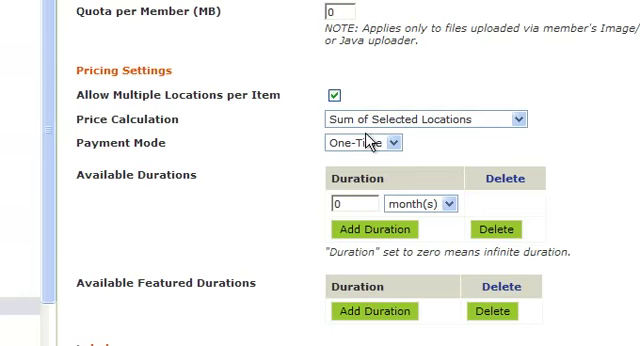
Set pricing to Depends on Number of Locations, Recurring payment mode, and Per Location prices.
{"action": "left_click", "coordinate": [486, 120]}
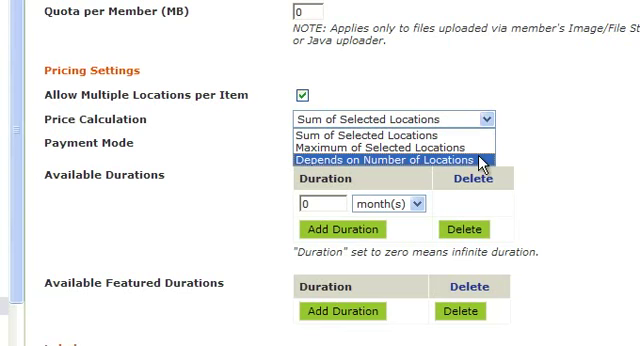
{"action": "left_click", "coordinate": [480, 161]}
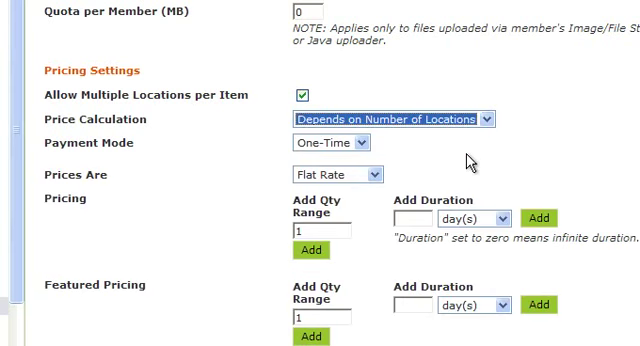
{"action": "left_click", "coordinate": [364, 146]}
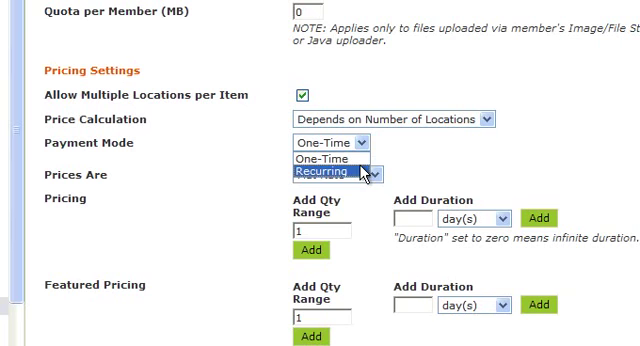
{"action": "left_click", "coordinate": [366, 171]}
{"action": "scroll", "coordinate": [258, 195], "scroll_direction": "down", "scroll_amount": 2}
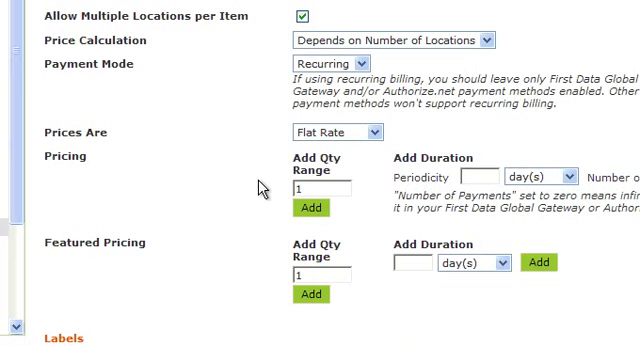
{"action": "left_click", "coordinate": [375, 133]}
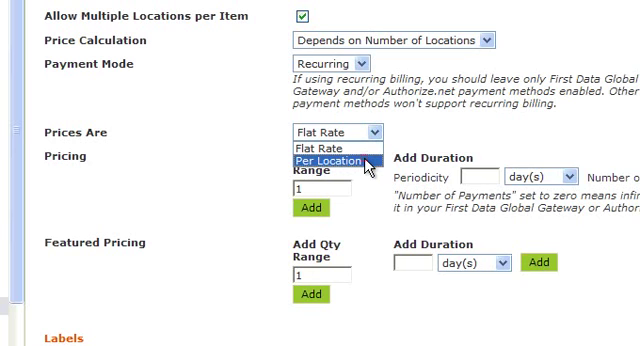
{"action": "left_click", "coordinate": [367, 163]}
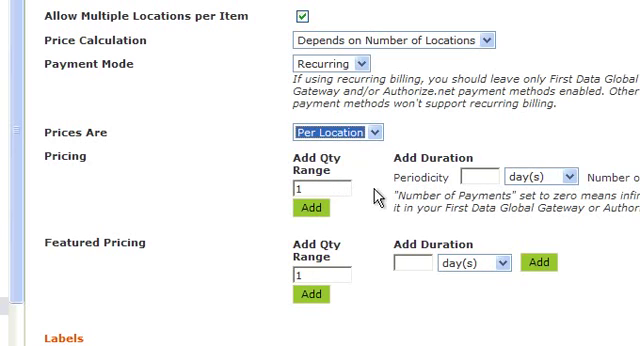
Enter 30 days for Pricing Periodicity and Featured Pricing Add Duration.
{"action": "left_click", "coordinate": [456, 179]}
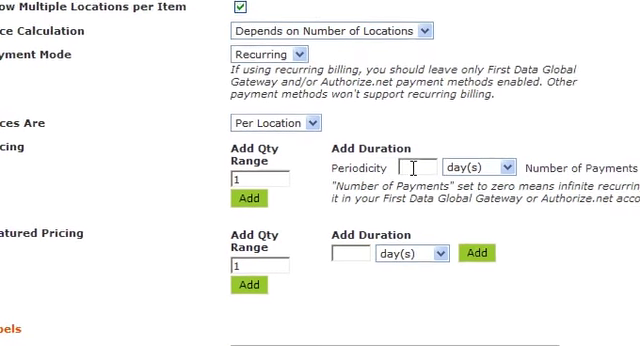
{"action": "type", "text": "30"}
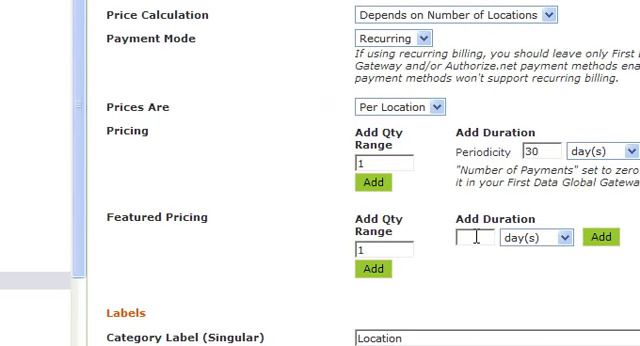
{"action": "left_click", "coordinate": [476, 237]}
{"action": "type", "text": "3"}
{"action": "type", "text": "0"}
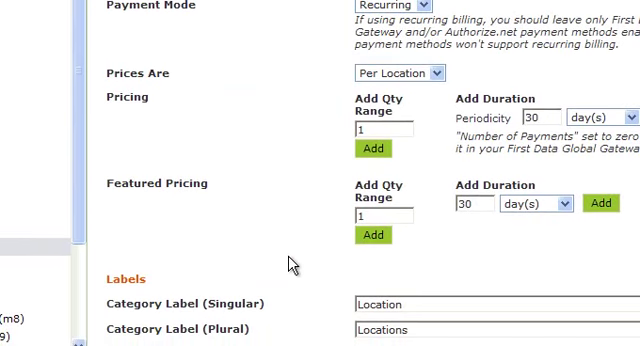
{"action": "scroll", "coordinate": [291, 265], "scroll_direction": "down", "scroll_amount": 3}
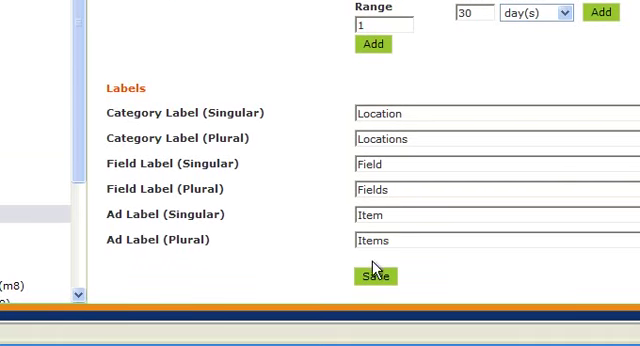
Save the Ads General Settings form with the 30-day location-based pricing.
{"action": "left_click", "coordinate": [377, 279]}
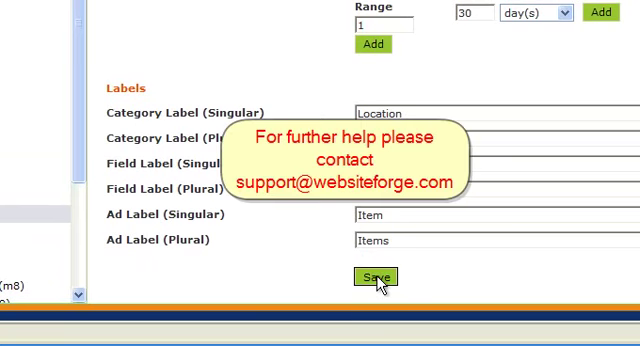